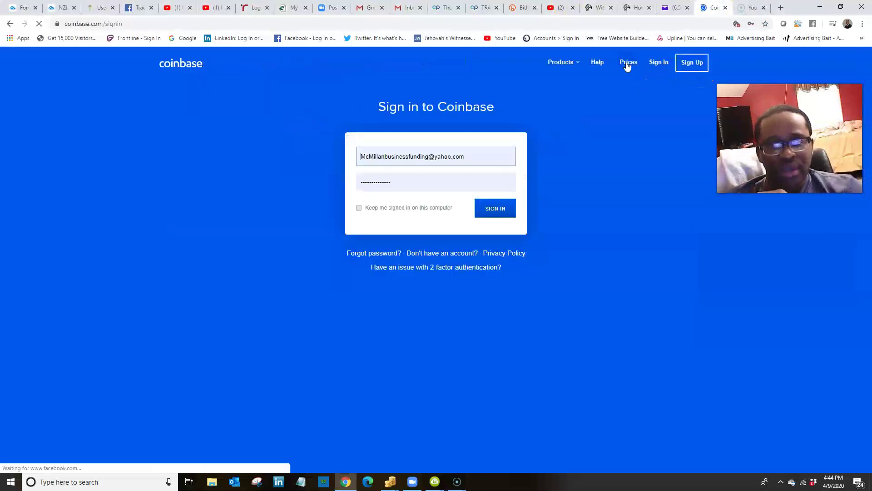
# - Sign in to Coinbase with the autofilled email and password, returning from the sign-up page
pyautogui.click(632, 142)
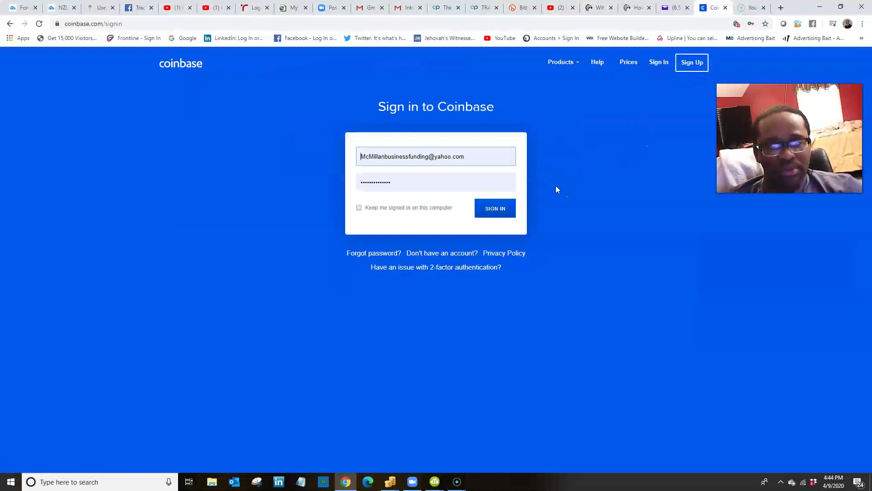
pyautogui.click(692, 63)
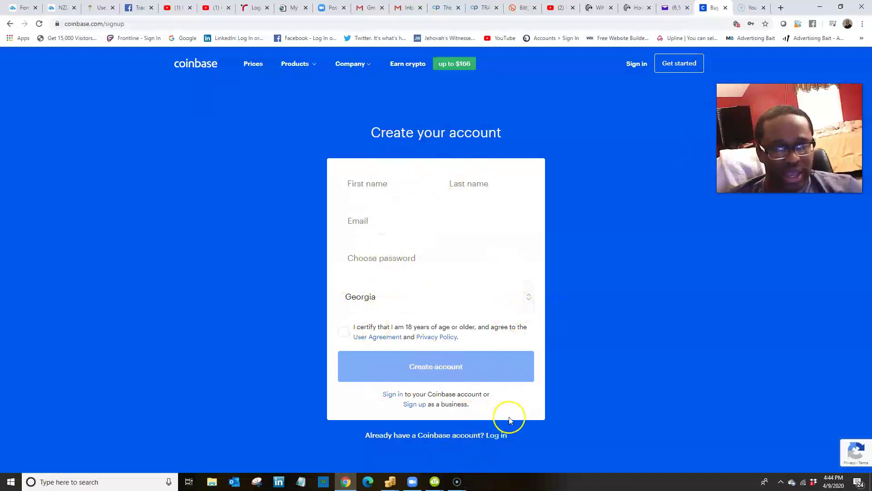
pyautogui.click(496, 436)
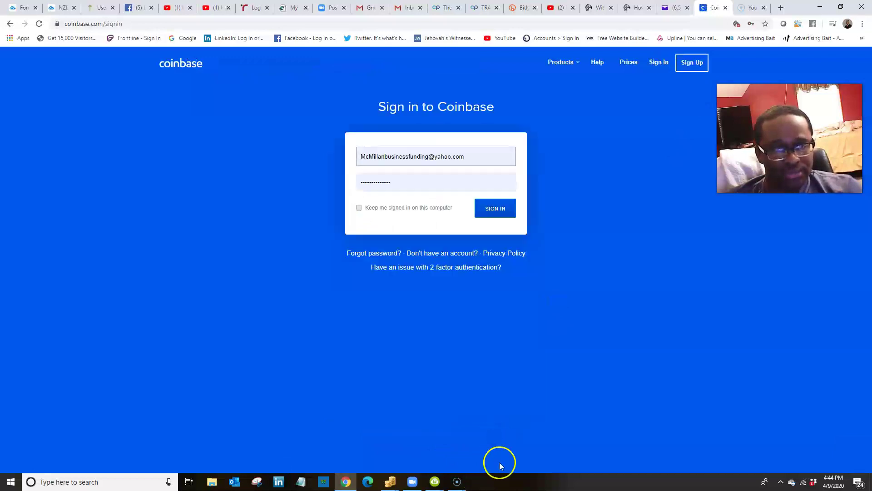
pyautogui.click(494, 210)
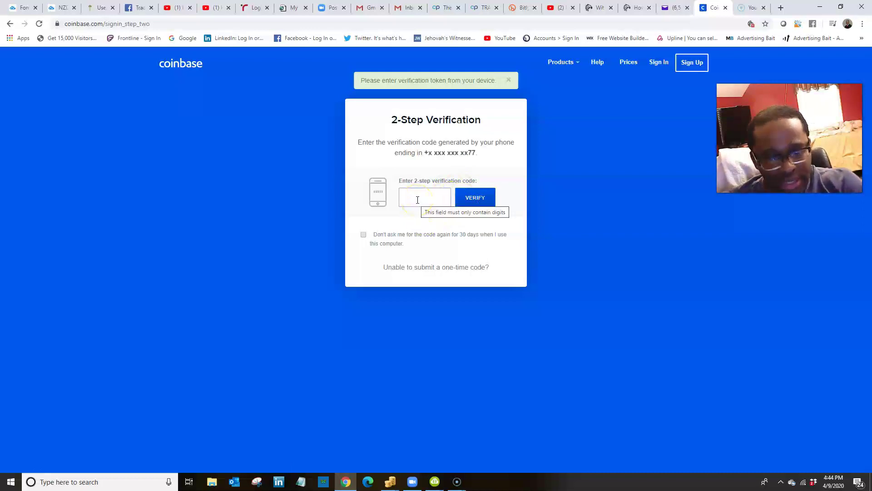
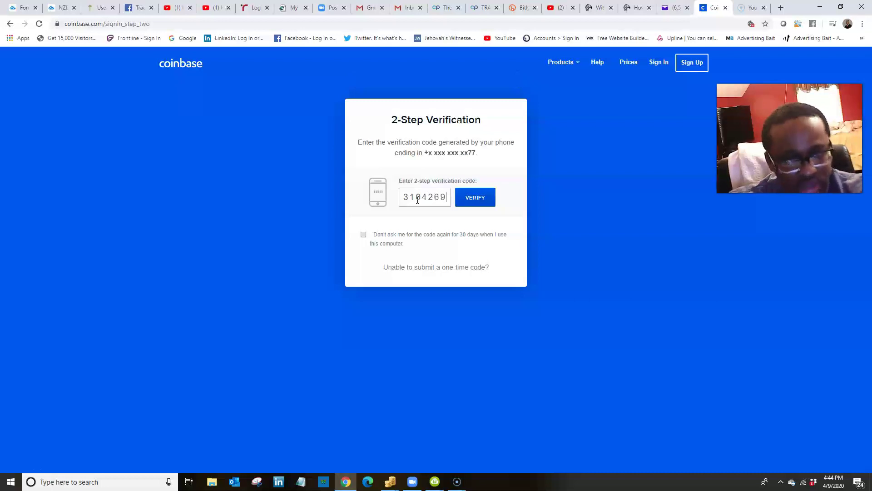
# - Submit the phone's 2-step verification code to reach the dashboard showing a $0.30 balance
pyautogui.click(482, 199)
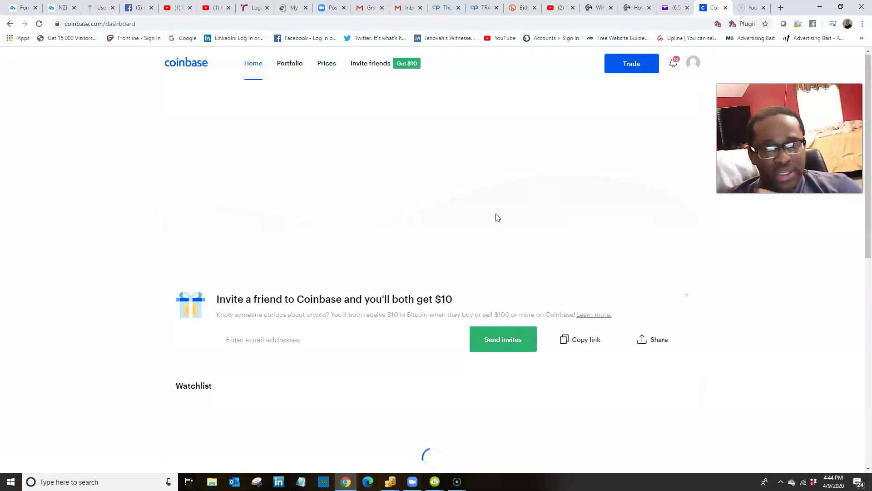
pyautogui.click(669, 8)
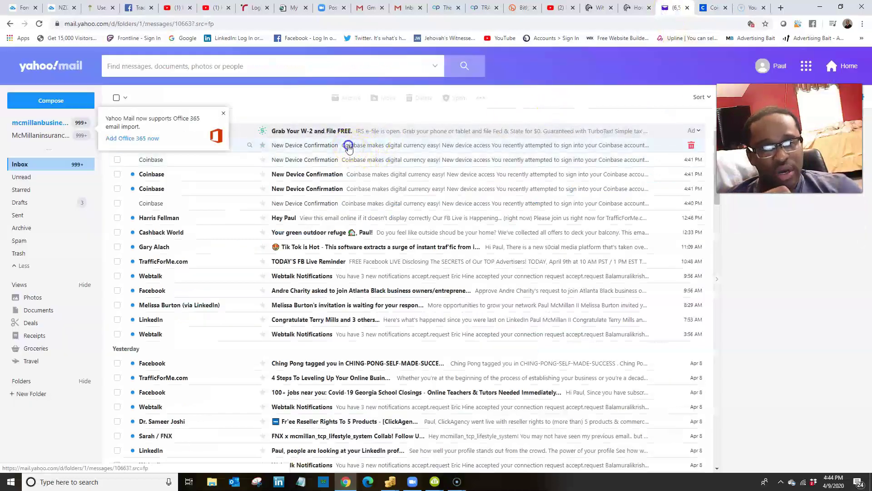
# - Read Coinbase's New Device Confirmation email in Yahoo Mail, then return to the Coinbase dashboard
pyautogui.click(349, 146)
pyautogui.scroll(-3, 452, 291)
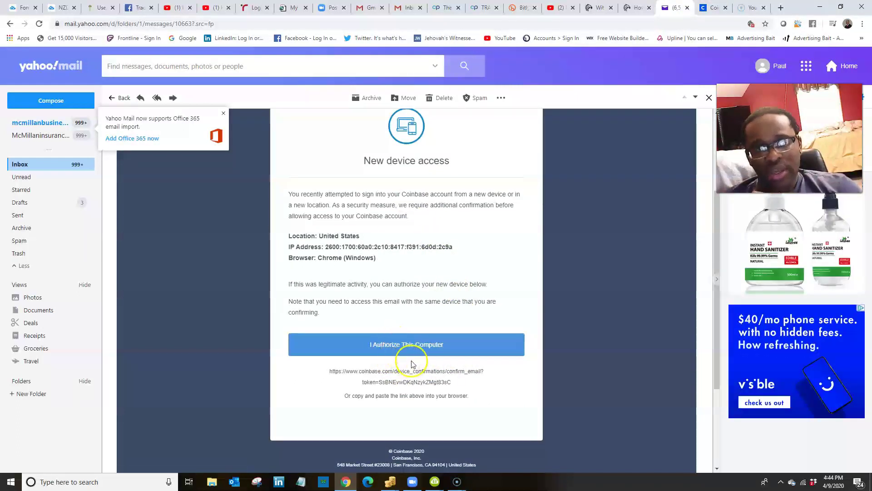
pyautogui.click(709, 8)
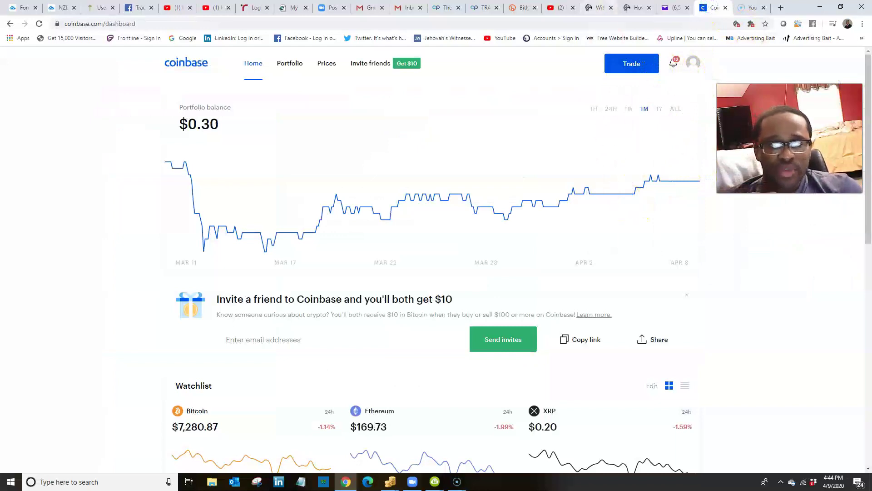
pyautogui.click(630, 9)
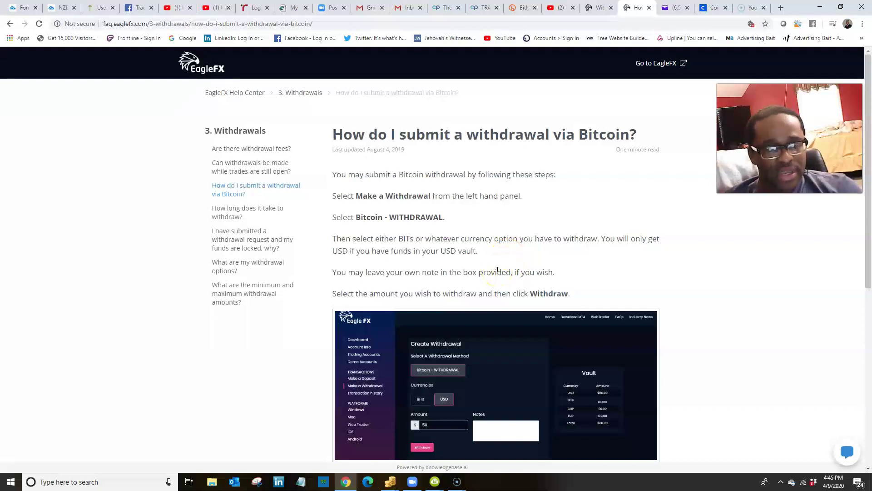
# - Open the Bitcoin wallet page from the dashboard's Bitcoin watchlist card
pyautogui.scroll(-4, 497, 271)
pyautogui.scroll(4, 500, 363)
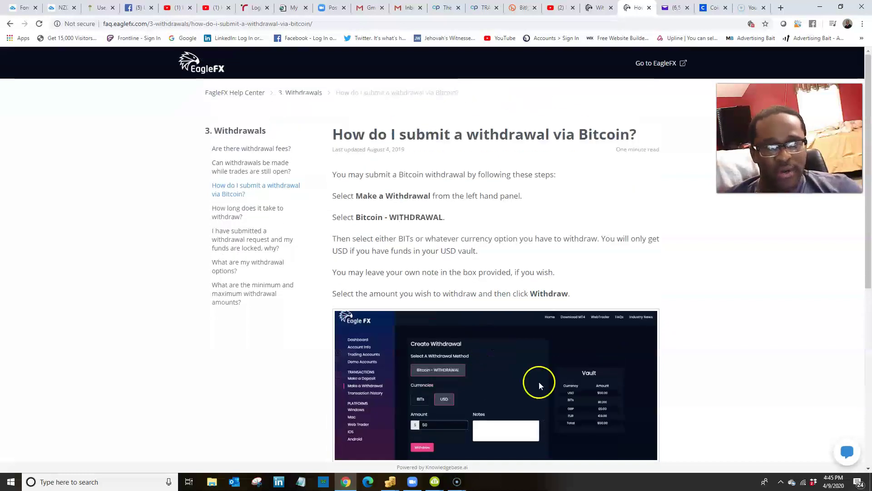
pyautogui.click(712, 7)
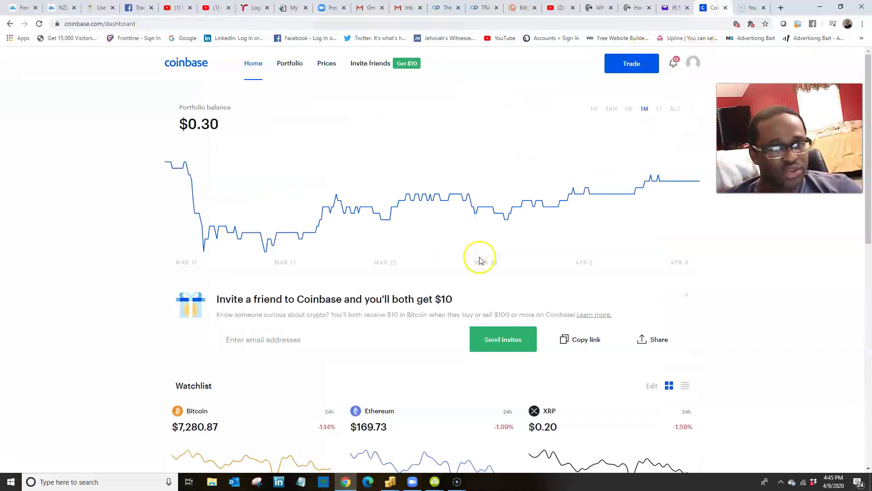
pyautogui.scroll(-3, 522, 241)
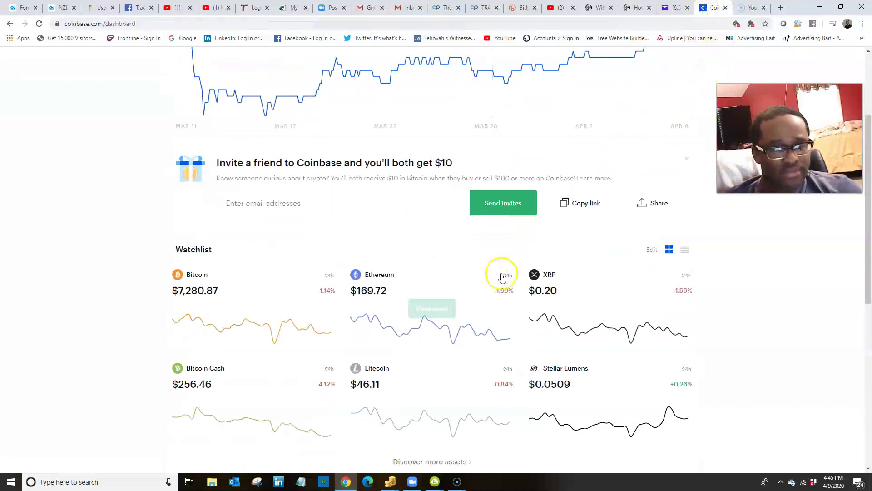
pyautogui.click(203, 275)
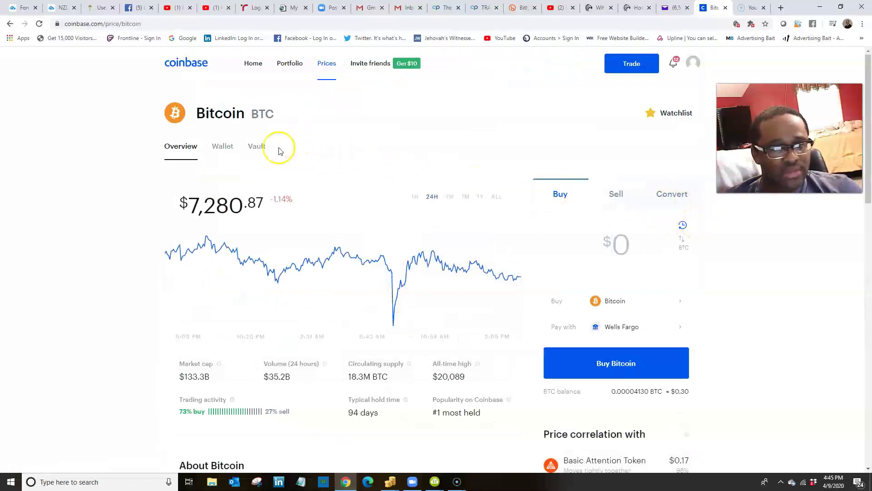
pyautogui.click(225, 150)
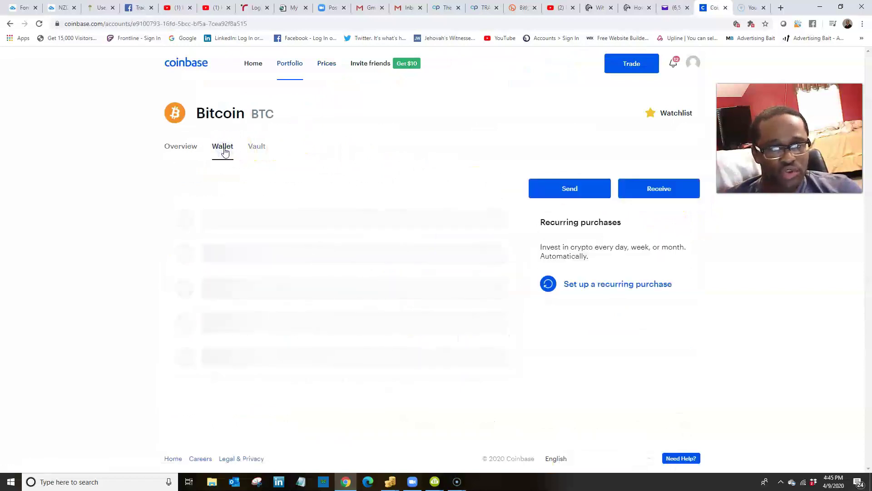
pyautogui.click(245, 185)
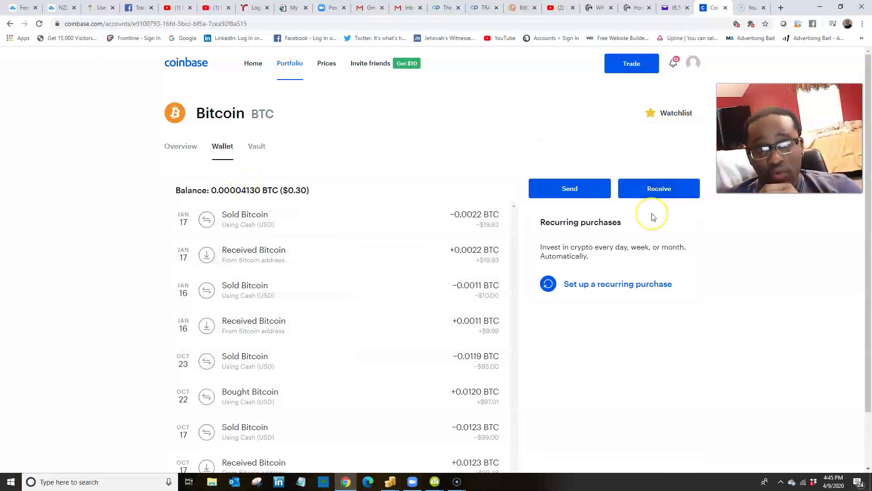
# - Reveal the Bitcoin receive address past the wrong-currency warning and copy it
pyautogui.click(658, 189)
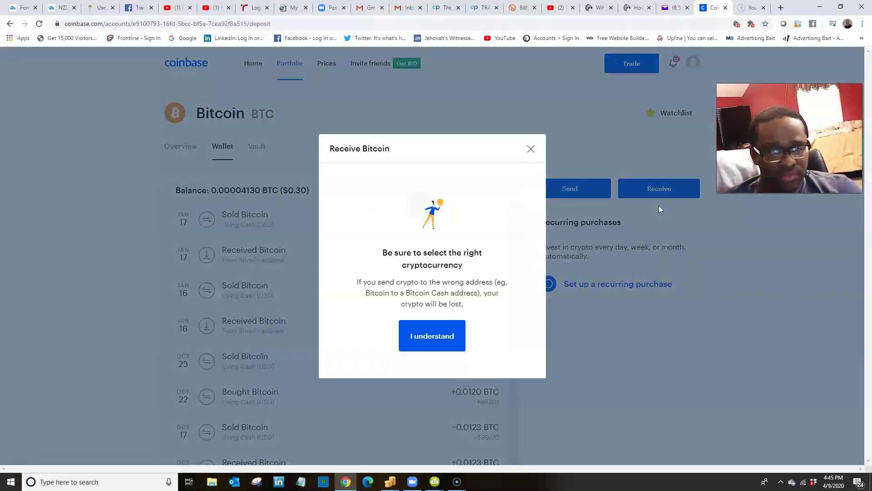
pyautogui.click(433, 345)
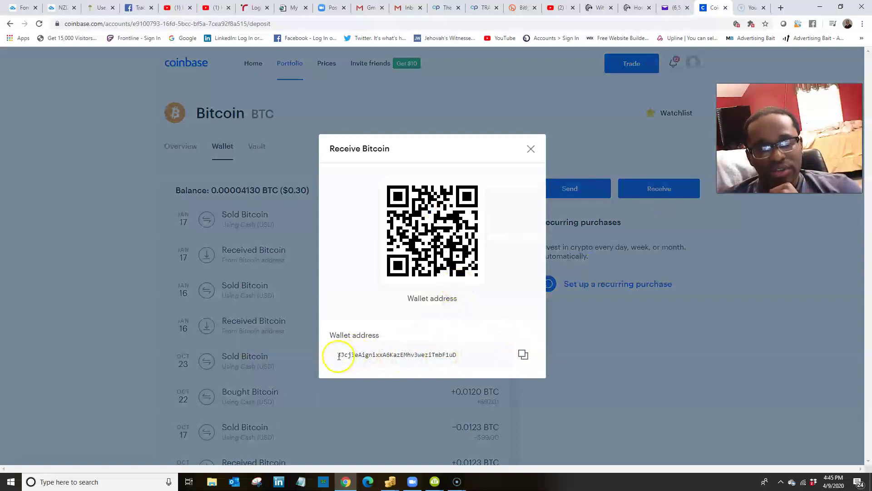
pyautogui.moveTo(339, 356); pyautogui.dragTo(454, 356)
pyautogui.rightClick(413, 354)
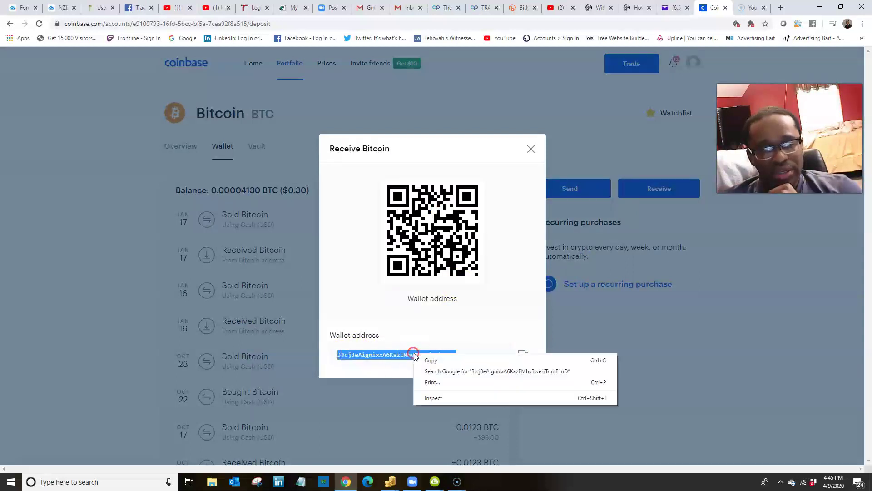
pyautogui.click(441, 361)
pyautogui.click(633, 9)
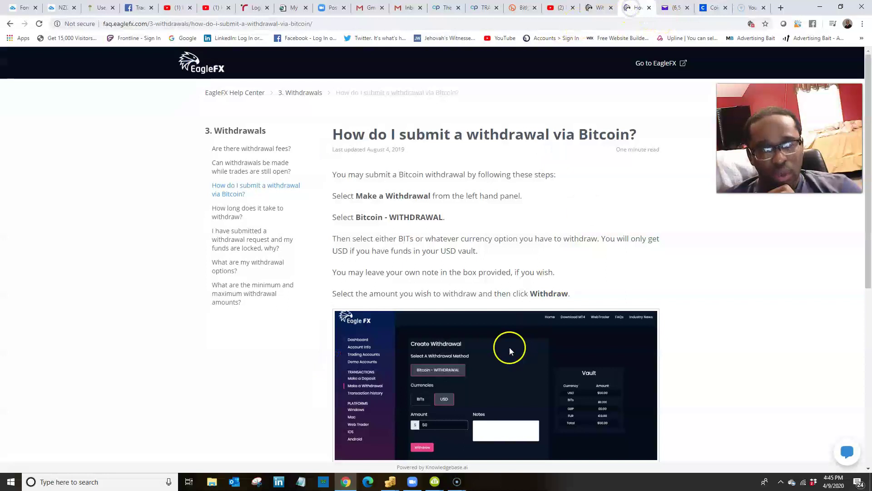
# - Read through the EagleFX Bitcoin withdrawal article, checking back on the Coinbase receive address
pyautogui.scroll(-4, 509, 347)
pyautogui.scroll(-4, 477, 409)
pyautogui.scroll(4, 463, 385)
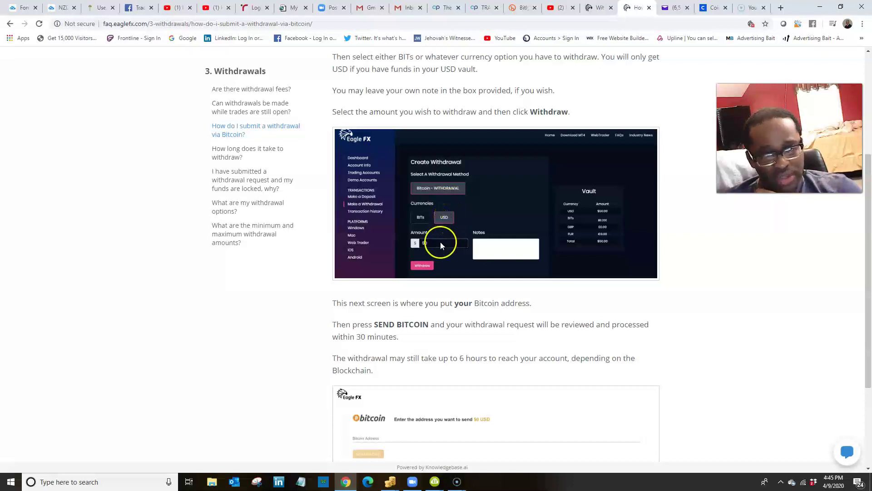
pyautogui.scroll(-3, 445, 258)
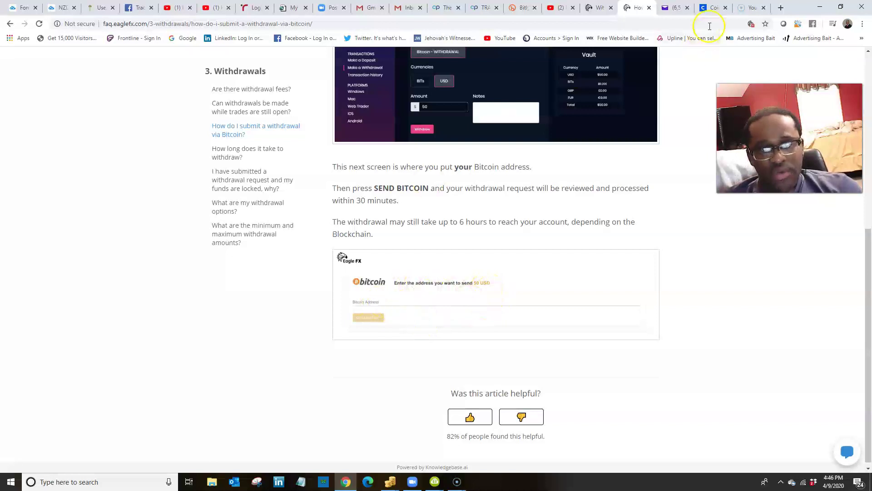
pyautogui.click(717, 7)
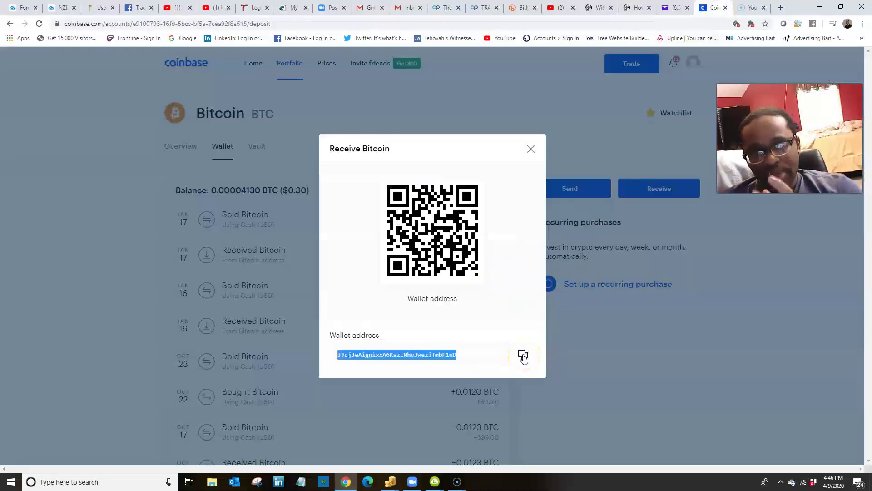
pyautogui.click(637, 7)
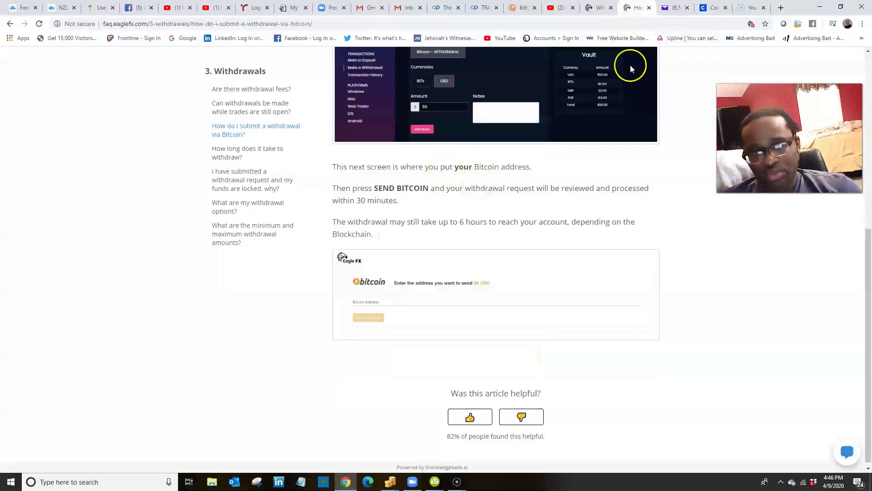
# - Copy the Bitcoin wallet address via its copy icon and review the address-entry step
pyautogui.click(713, 8)
pyautogui.click(523, 354)
pyautogui.click(634, 7)
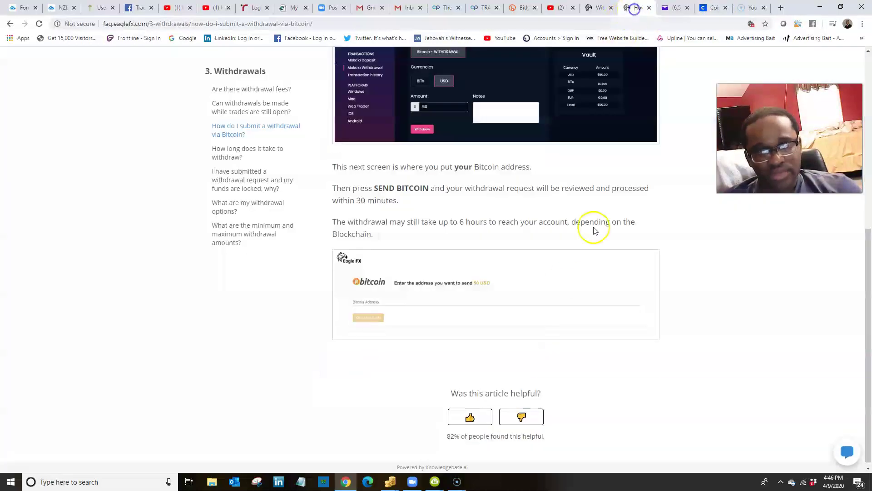
pyautogui.moveTo(376, 303)
pyautogui.mouseDown()
pyautogui.moveTo(369, 301)
pyautogui.moveTo(385, 301)
pyautogui.mouseUp()
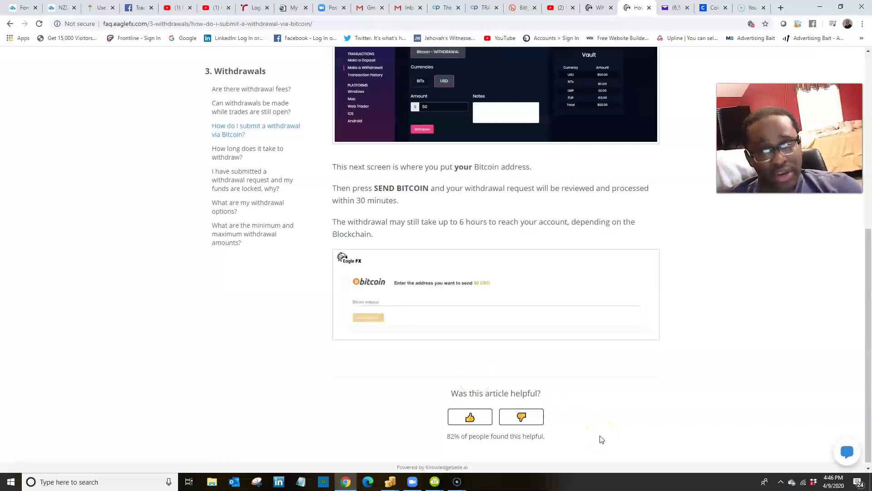
pyautogui.click(714, 7)
# - Close the Receive Bitcoin dialog and check the portfolio overview
pyautogui.click(530, 146)
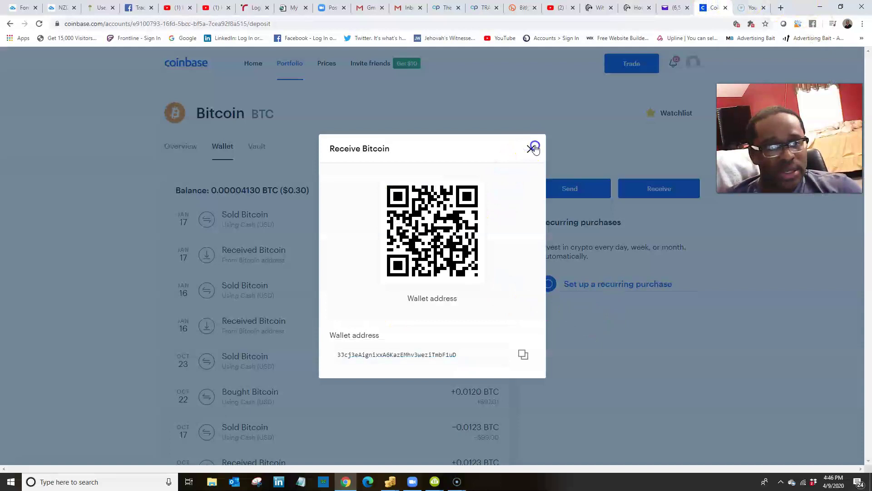
pyautogui.click(184, 150)
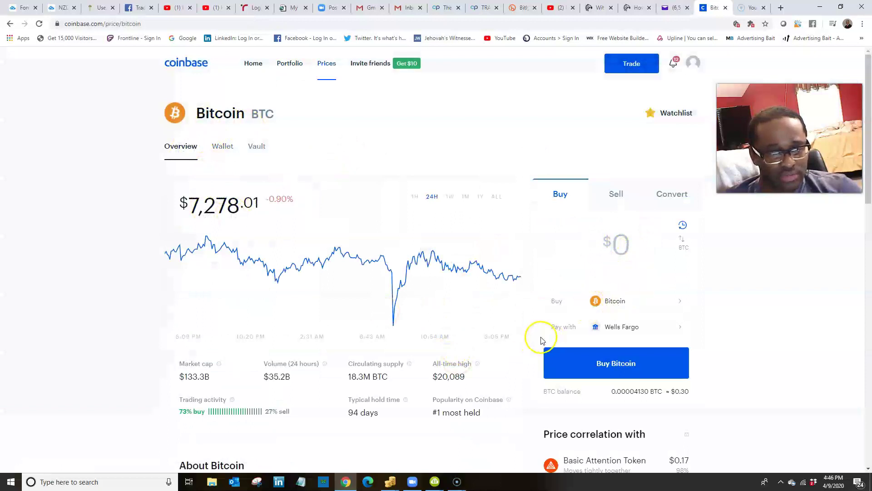
pyautogui.click(288, 65)
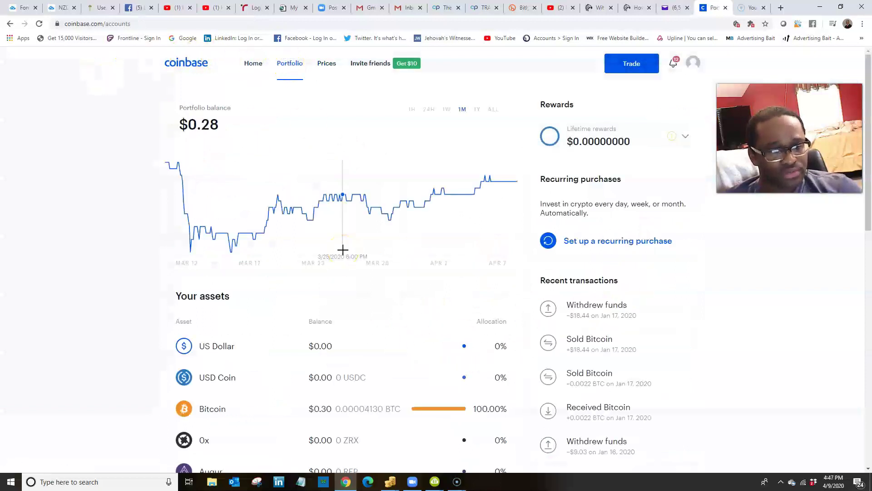
pyautogui.scroll(-2, 282, 390)
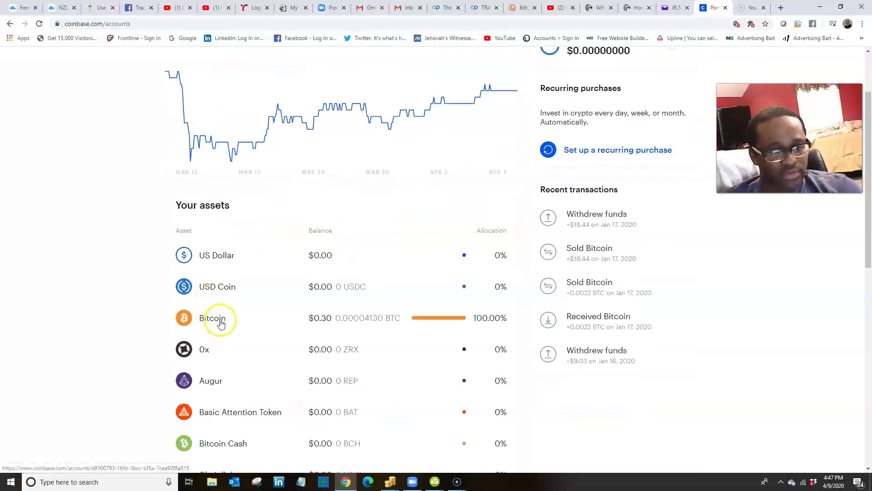
# - View the Bitcoin overview showing 0.00004130 BTC at $7,278.42 and its price correlation note
pyautogui.click(221, 323)
pyautogui.scroll(1, 259, 137)
pyautogui.click(179, 147)
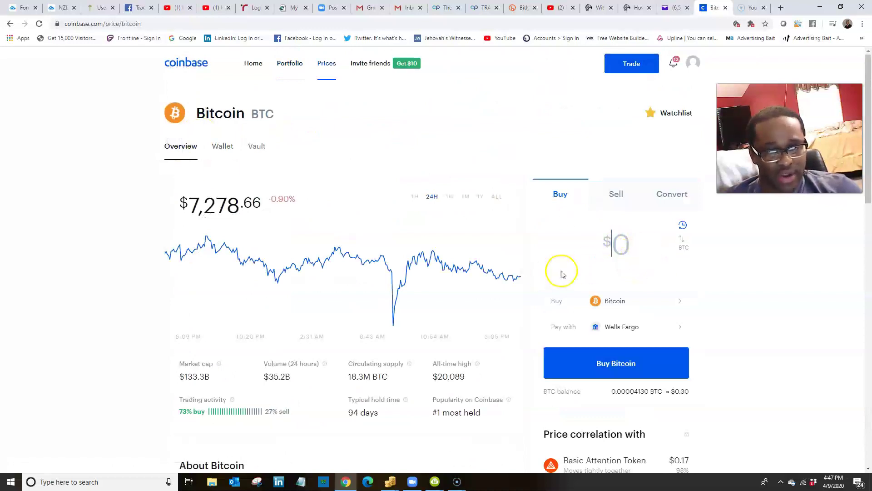
pyautogui.click(623, 364)
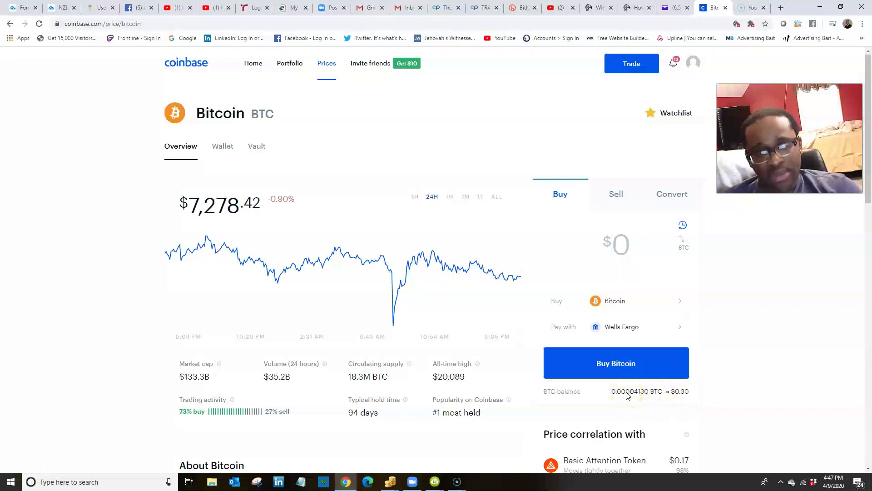
pyautogui.click(678, 435)
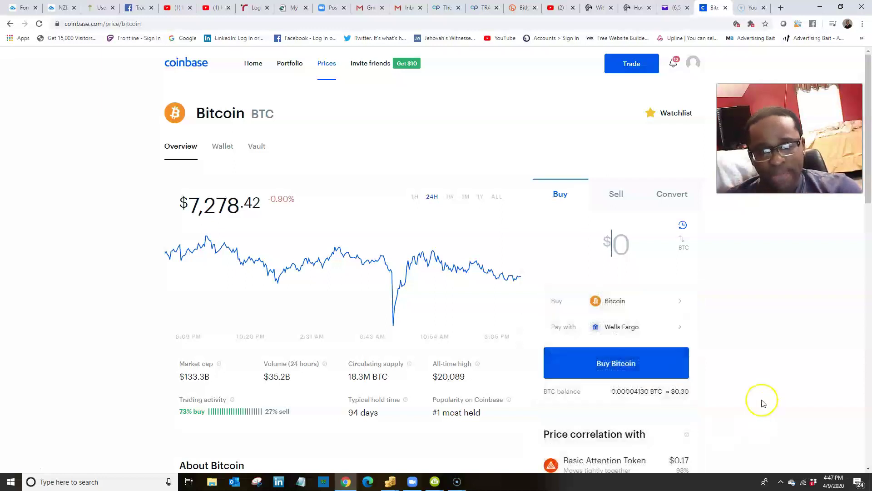
# - Try selling $200 of Bitcoin, flagged as over balance, then open the US Dollar wallet
pyautogui.click(621, 199)
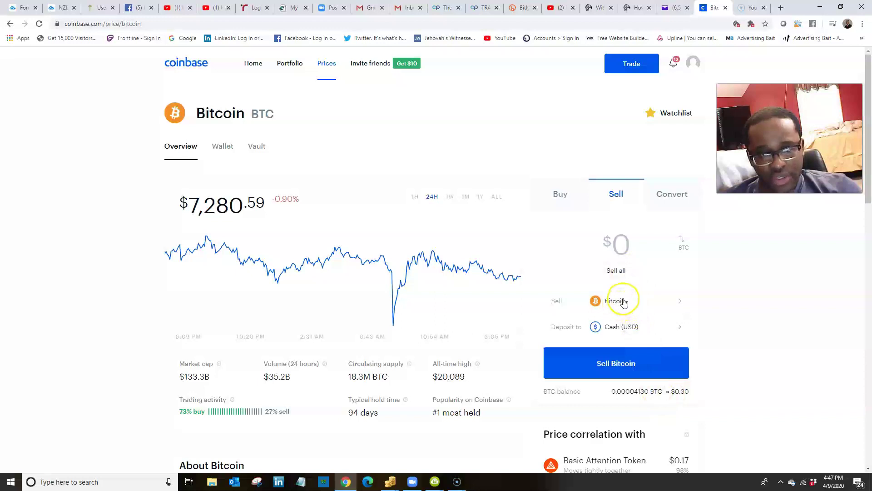
pyautogui.click(624, 331)
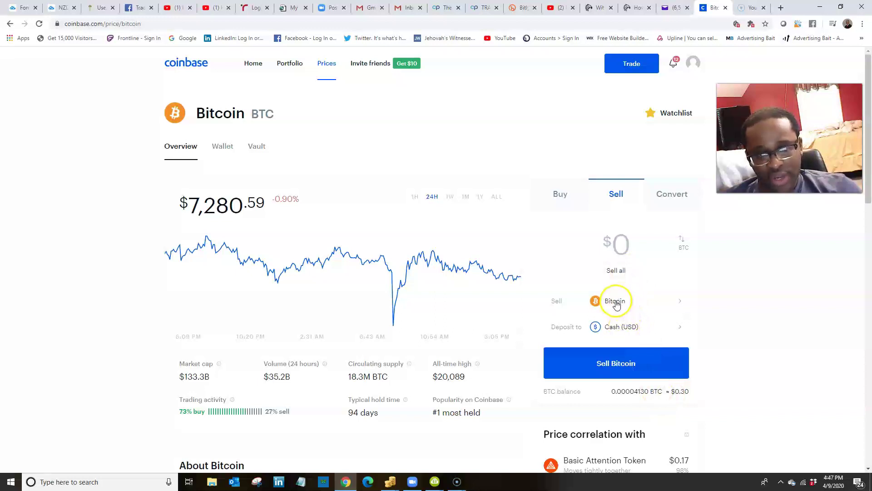
pyautogui.click(626, 246)
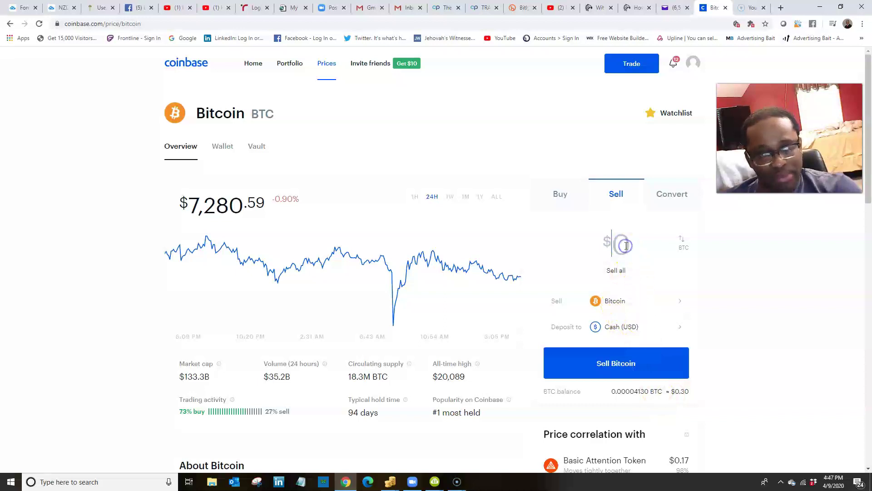
pyautogui.write('200')
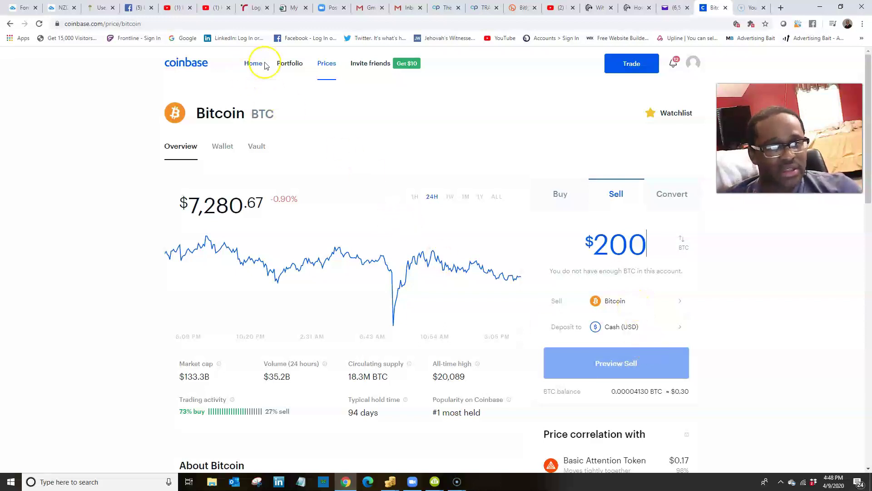
pyautogui.click(289, 67)
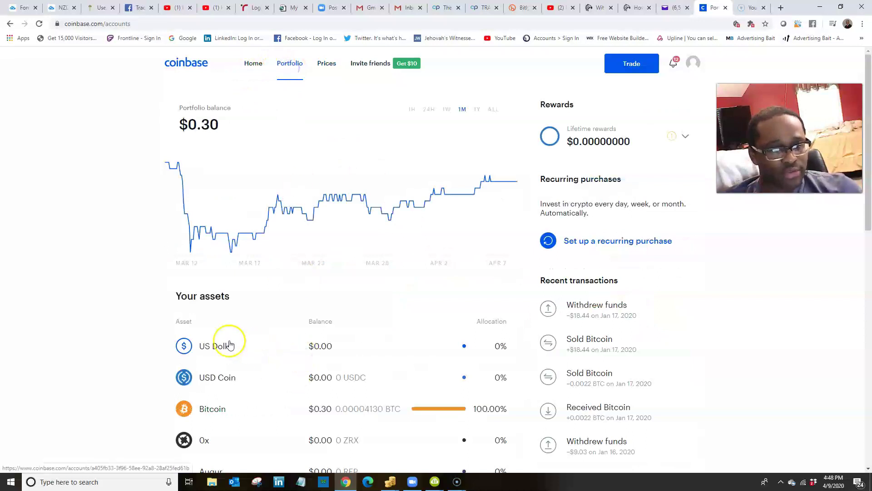
pyautogui.click(224, 348)
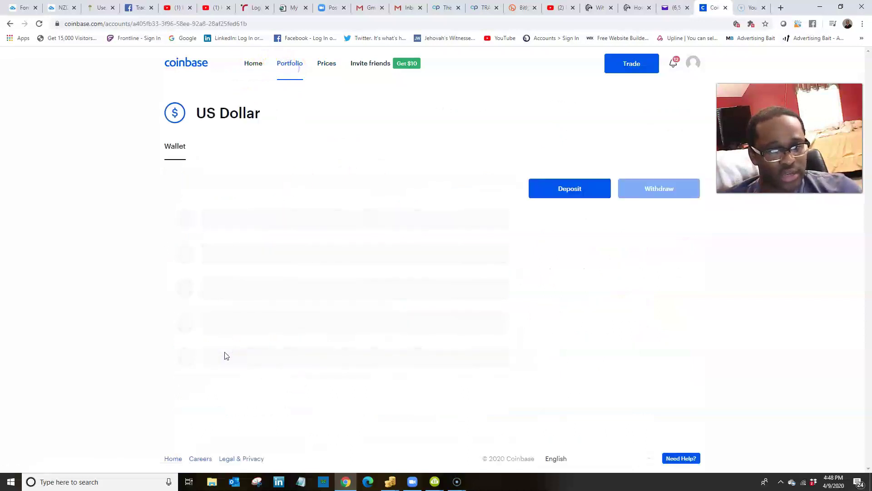
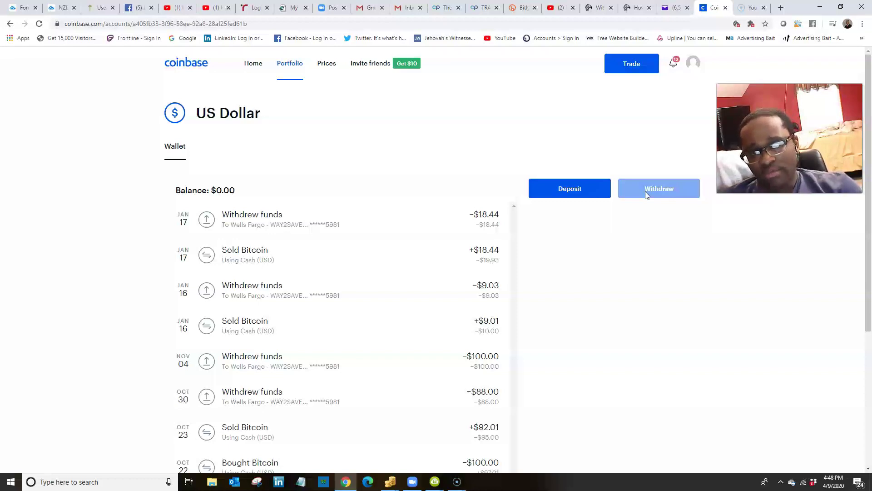
# - Open the profile menu from the US Dollar wallet page and choose Settings
pyautogui.click(674, 197)
pyautogui.click(694, 69)
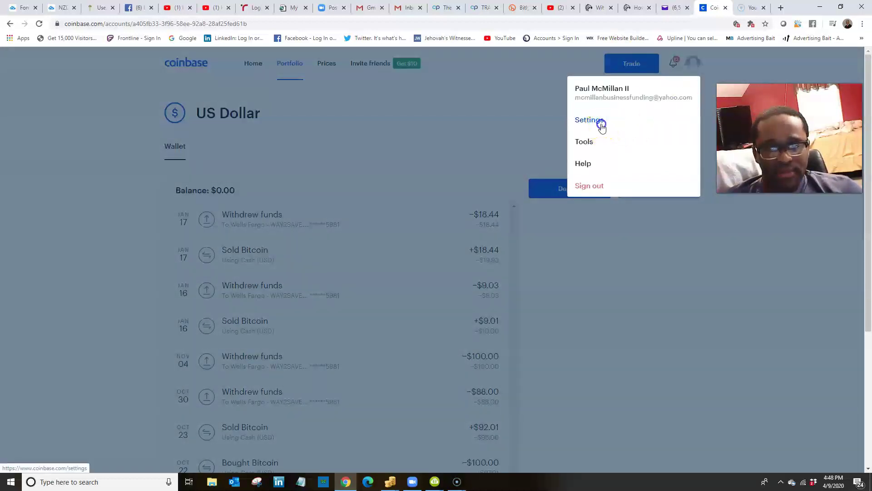
pyautogui.click(601, 124)
# - Browse the Financial Services, Security and Preferences settings, then return to the Home dashboard
pyautogui.click(620, 156)
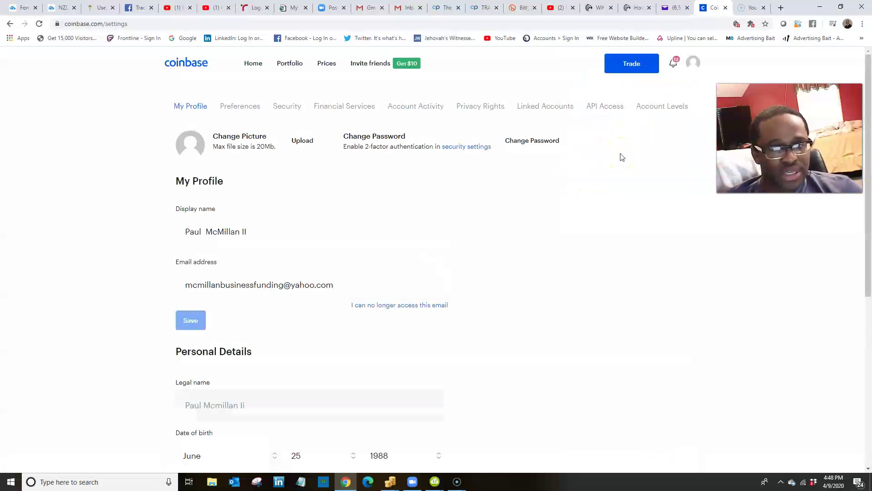
pyautogui.click(324, 106)
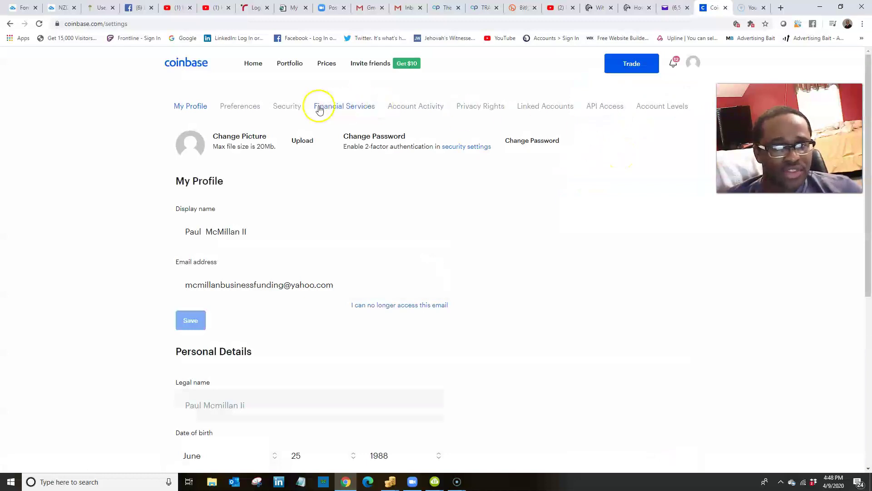
pyautogui.click(285, 108)
pyautogui.click(250, 107)
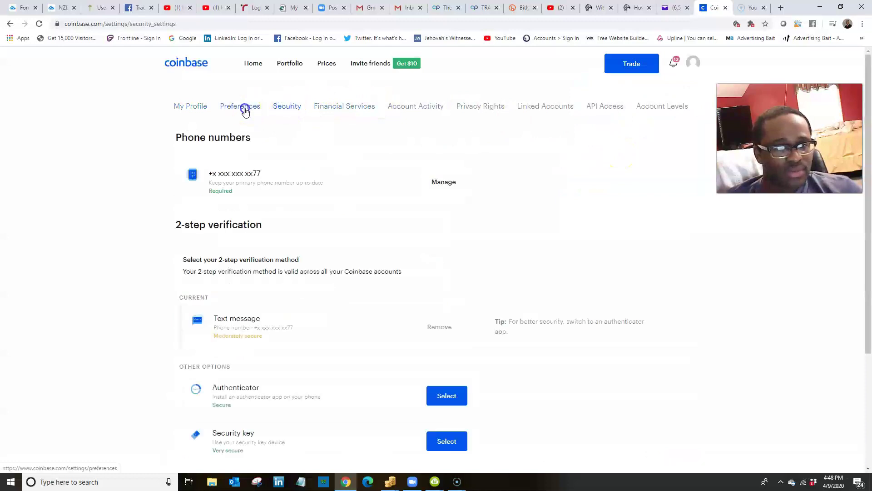
pyautogui.click(253, 109)
pyautogui.click(291, 106)
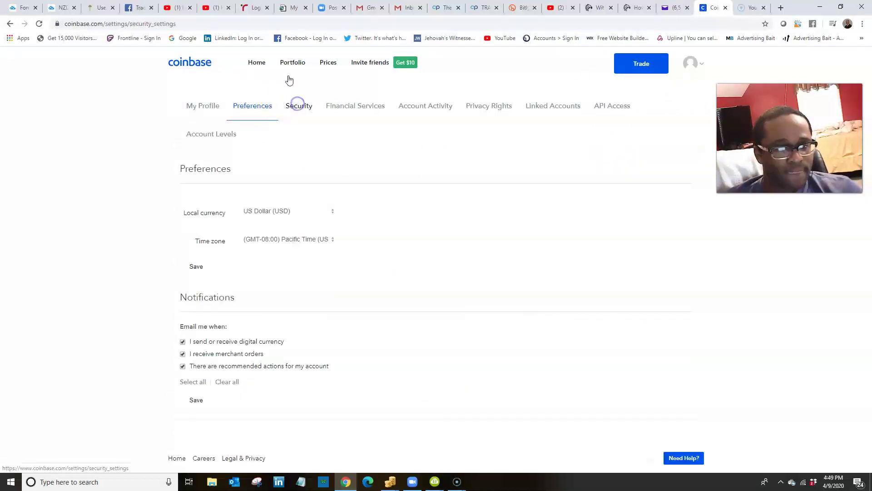
pyautogui.click(260, 68)
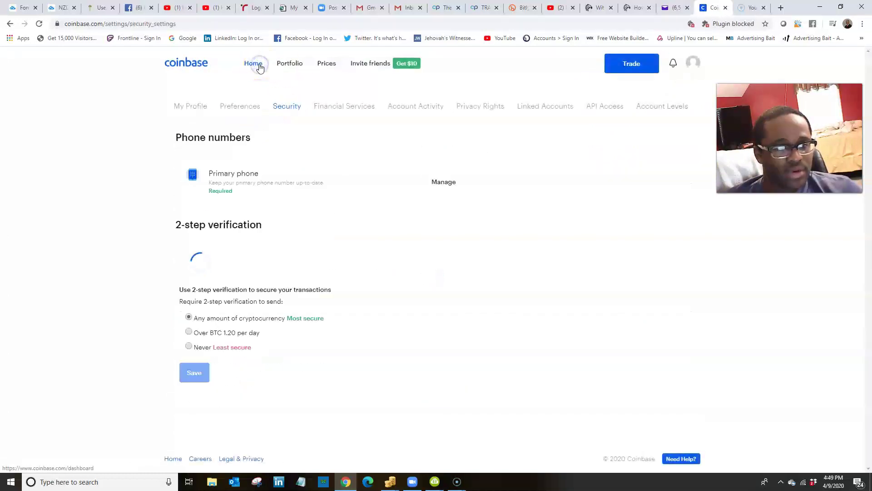
pyautogui.click(292, 107)
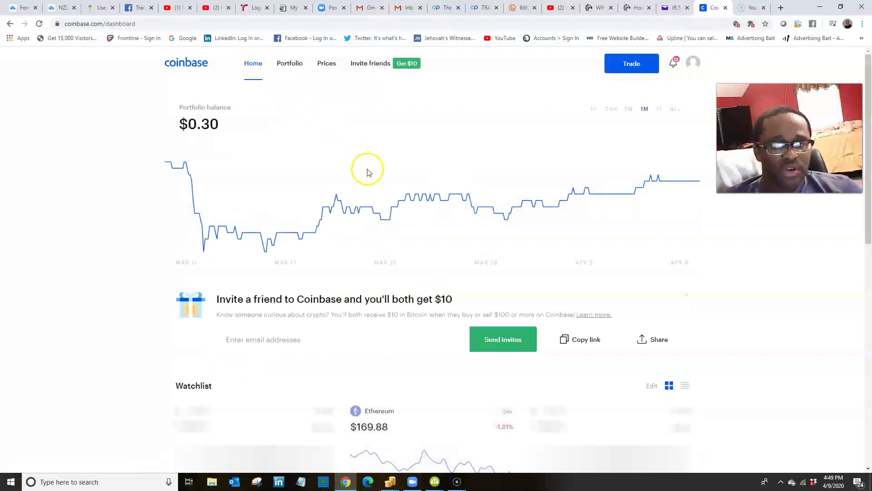
# - Go to Portfolio and open the US Dollar wallet
pyautogui.scroll(-5, 366, 170)
pyautogui.scroll(-5, 352, 218)
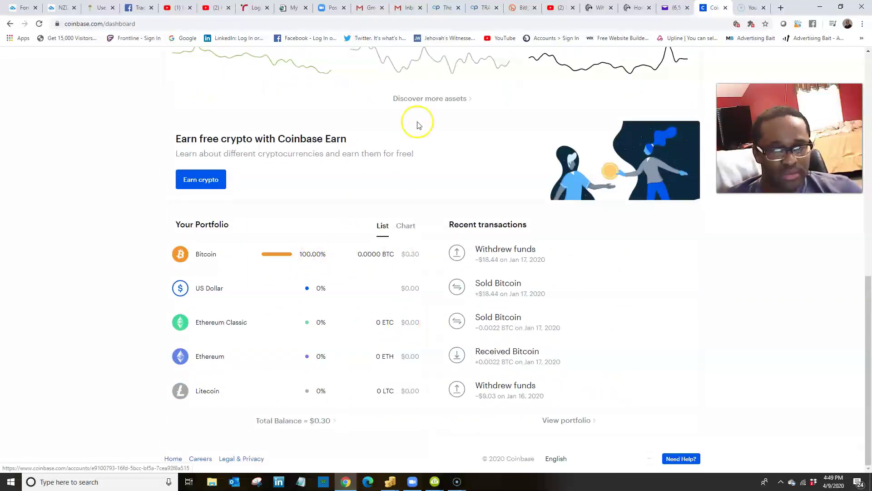
pyautogui.scroll(10, 455, 109)
pyautogui.scroll(1, 617, 107)
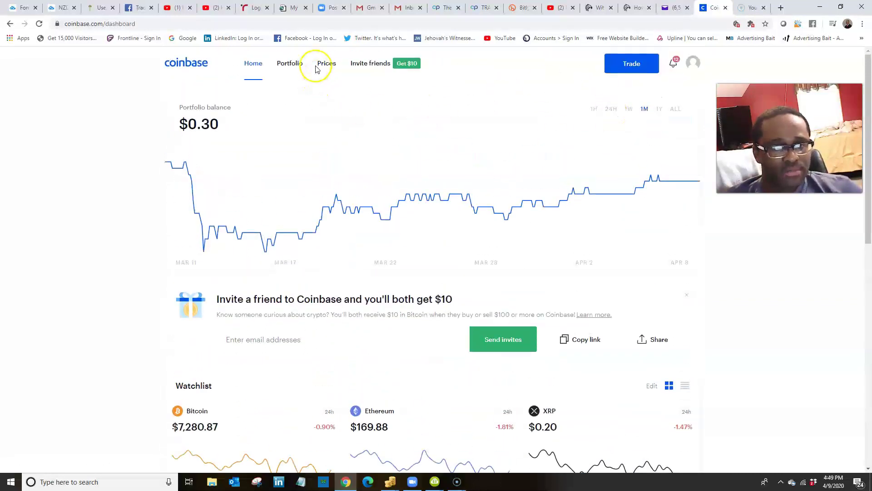
pyautogui.click(280, 64)
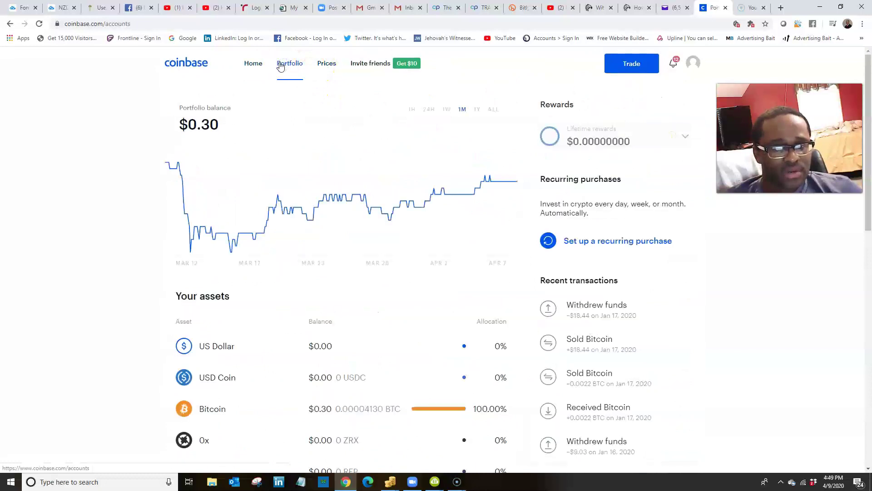
pyautogui.click(315, 341)
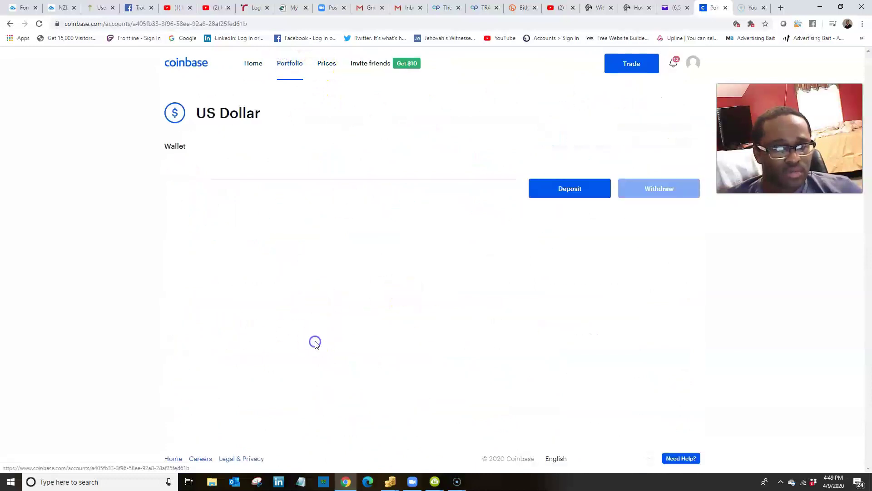
# - Open the Deposit USD form from the US Dollar wallet
pyautogui.scroll(-5, 551, 252)
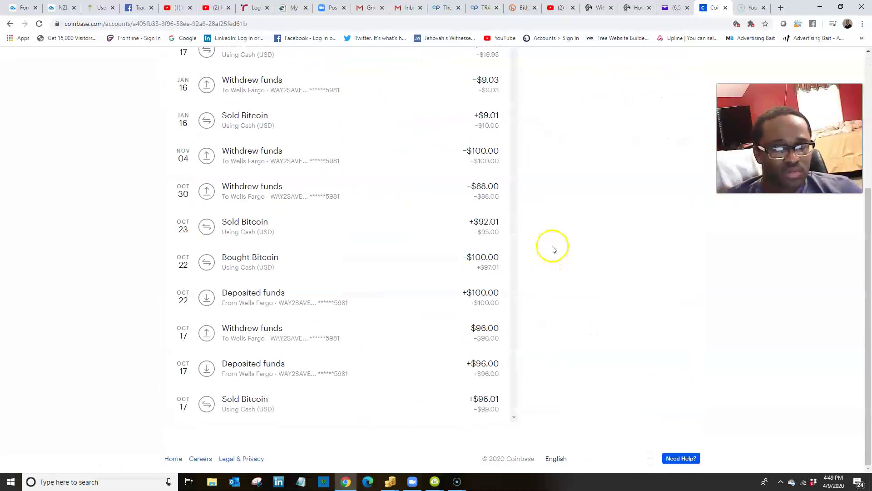
pyautogui.scroll(5, 551, 248)
pyautogui.click(585, 195)
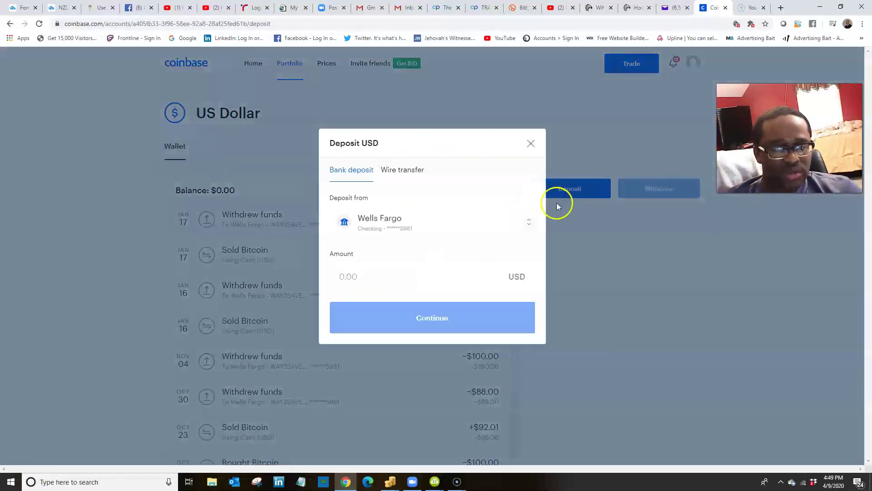
# - In the Wells Fargo 'Deposit from' selector, choose 'Add a new account'
pyautogui.click(452, 224)
pyautogui.click(448, 250)
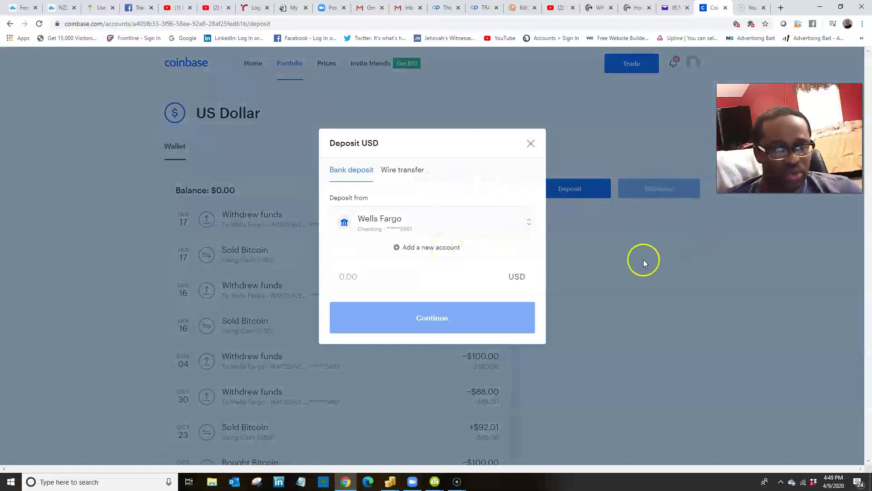
pyautogui.click(400, 248)
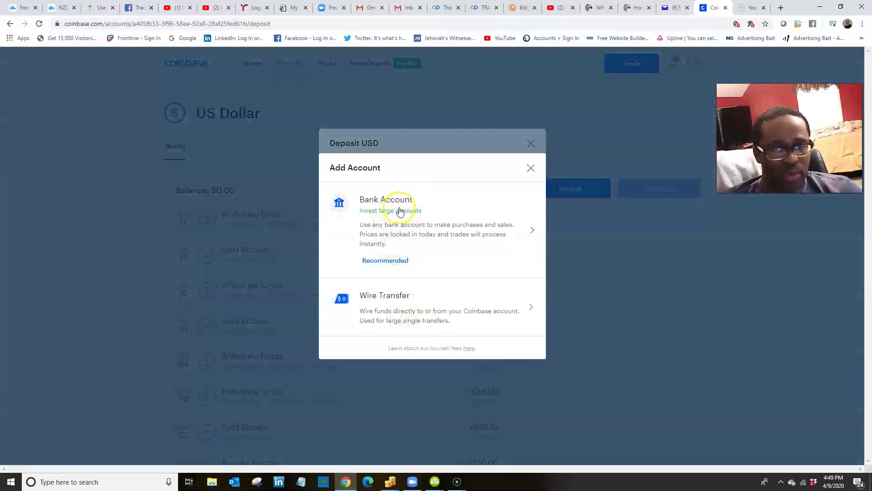
# - Choose Bank Account, continue through Plaid, pick Wells Fargo, and focus the Username field
pyautogui.click(412, 227)
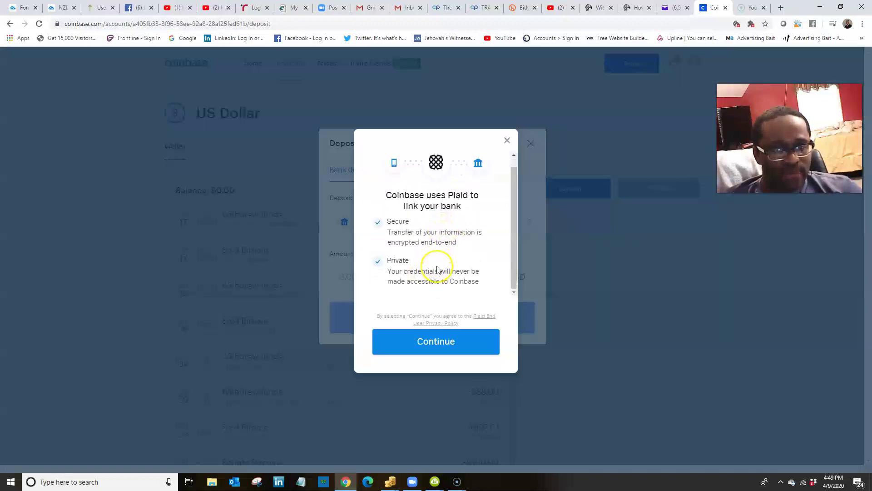
pyautogui.click(449, 344)
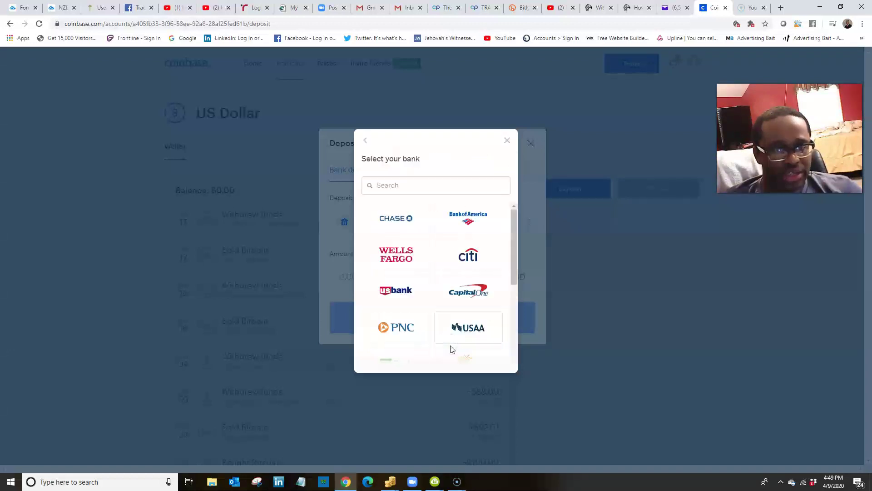
pyautogui.scroll(-2, 402, 255)
pyautogui.scroll(2, 445, 340)
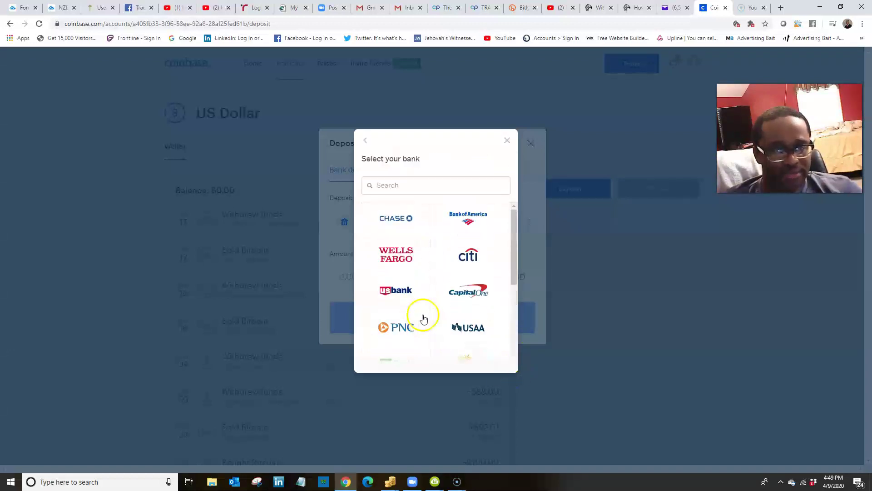
pyautogui.click(399, 262)
pyautogui.click(420, 217)
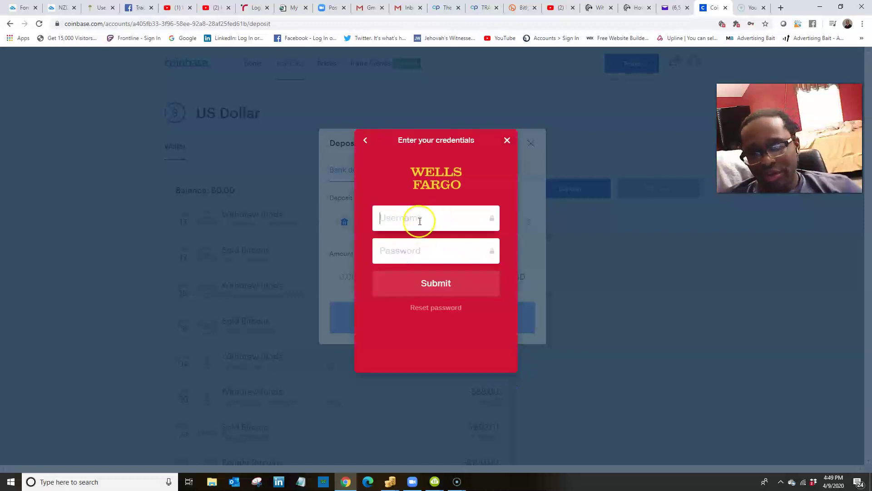
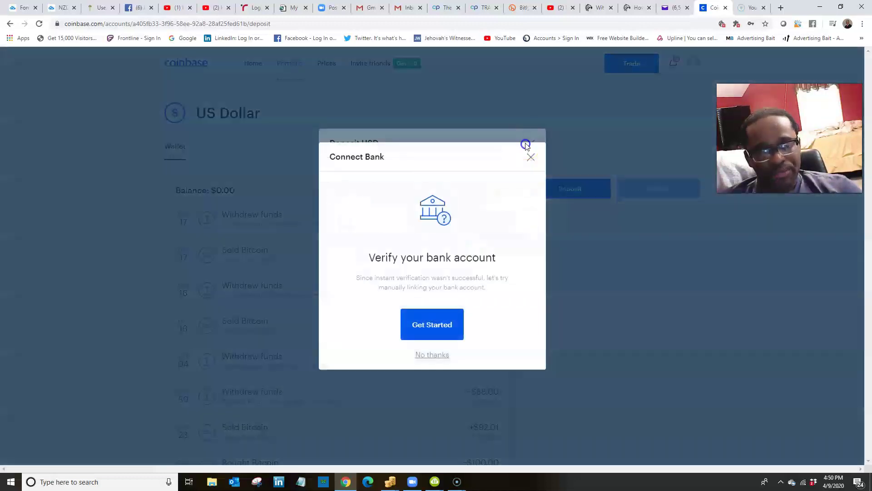
# - Close the Connect Bank and Deposit USD dialogs, then repeatedly try the disabled US Dollar Withdraw button
pyautogui.click(531, 159)
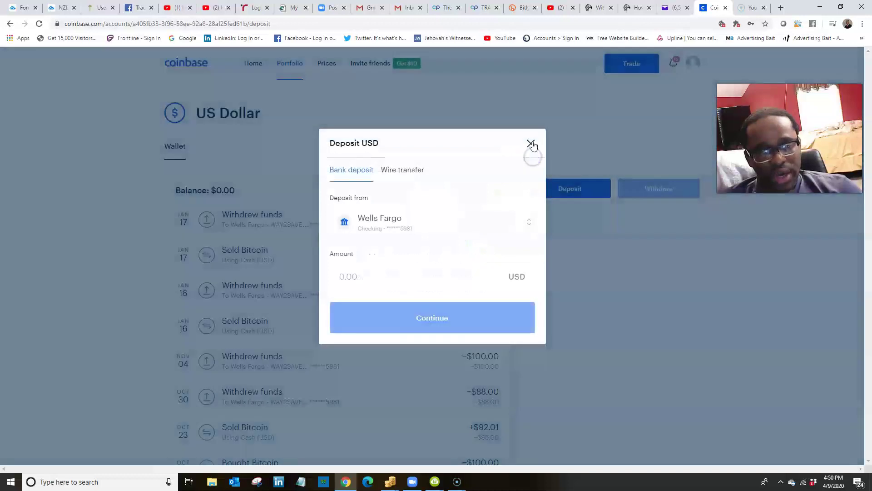
pyautogui.click(530, 143)
pyautogui.click(659, 188)
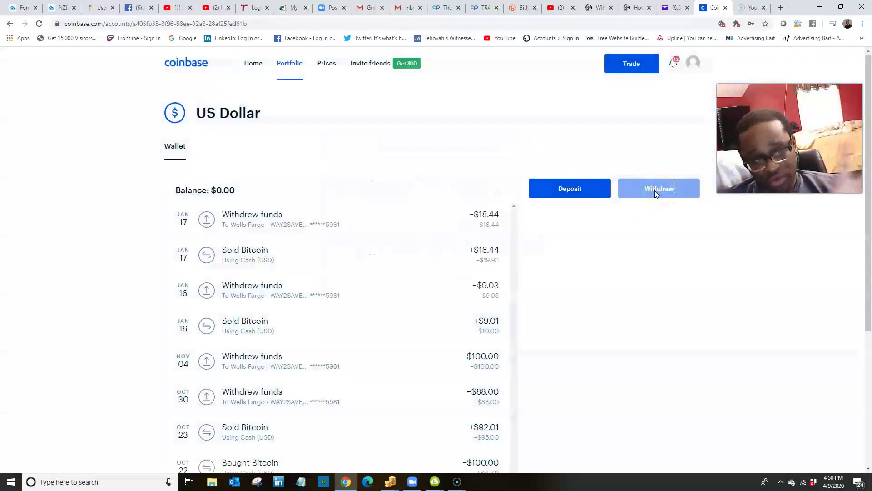
pyautogui.click(651, 189)
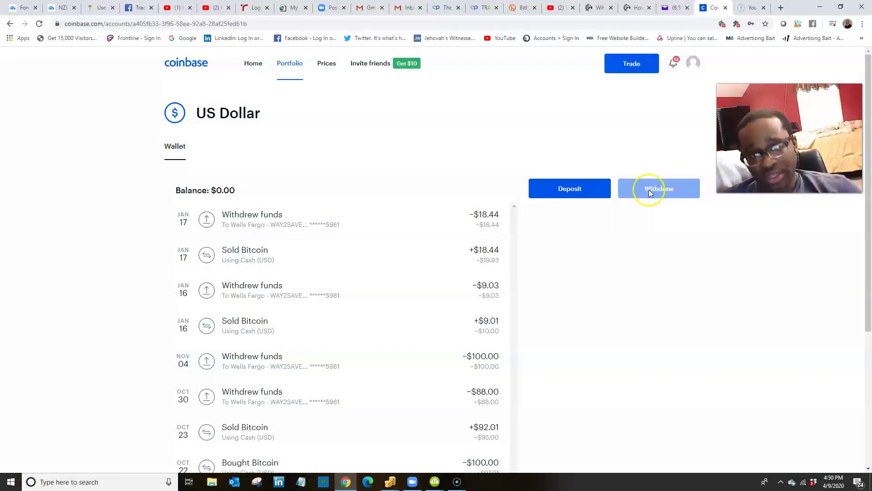
pyautogui.click(662, 205)
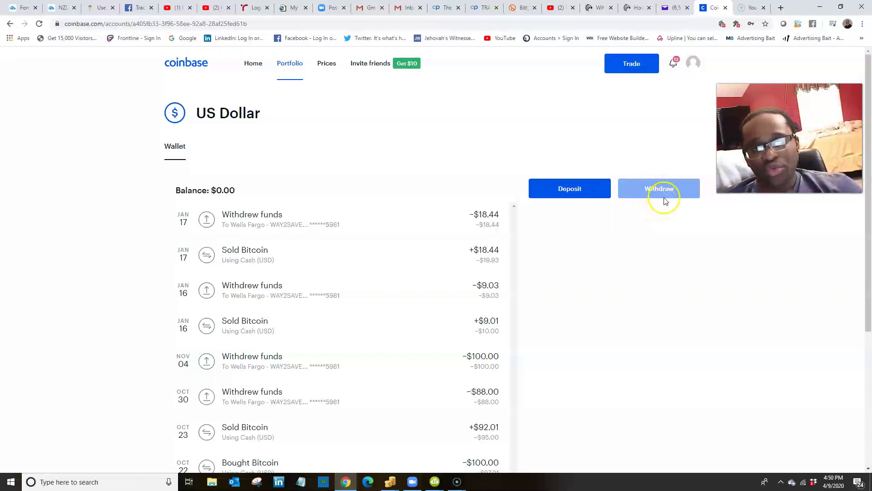
pyautogui.click(650, 89)
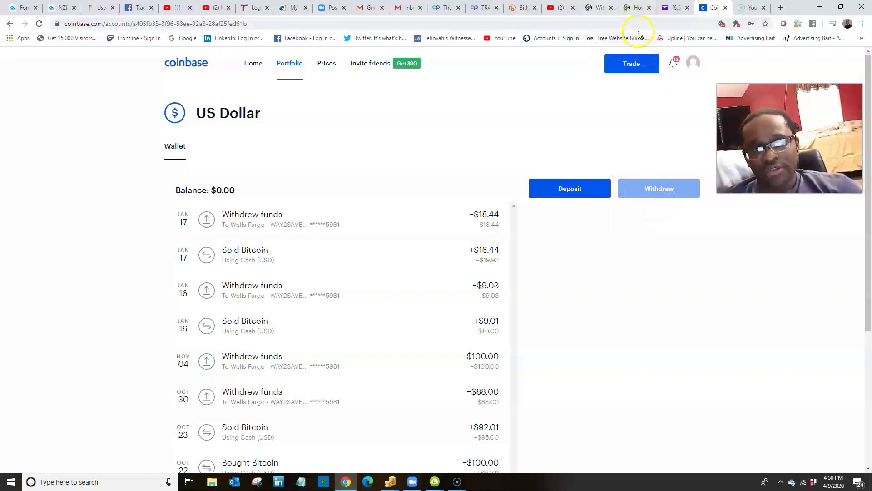
pyautogui.click(638, 8)
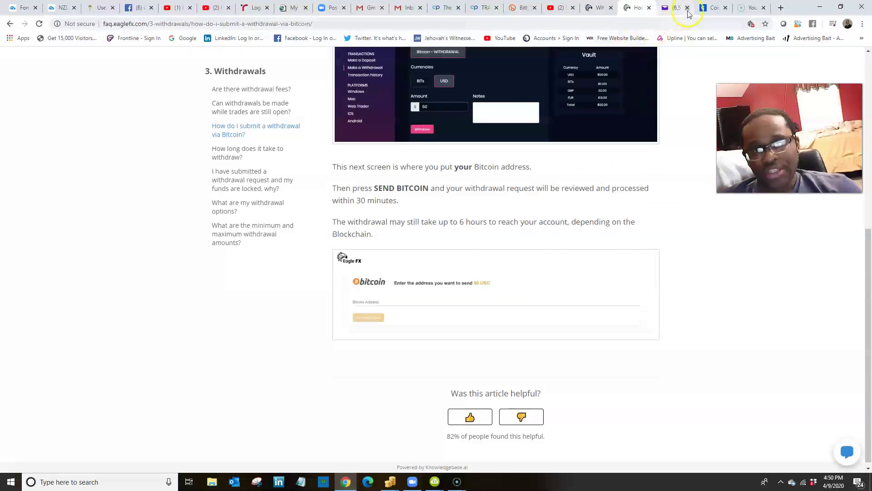
pyautogui.click(707, 8)
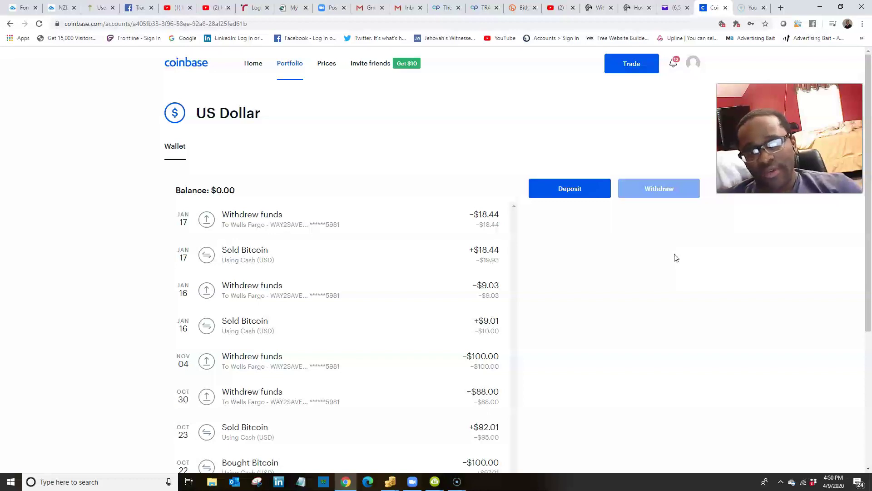
pyautogui.click(676, 254)
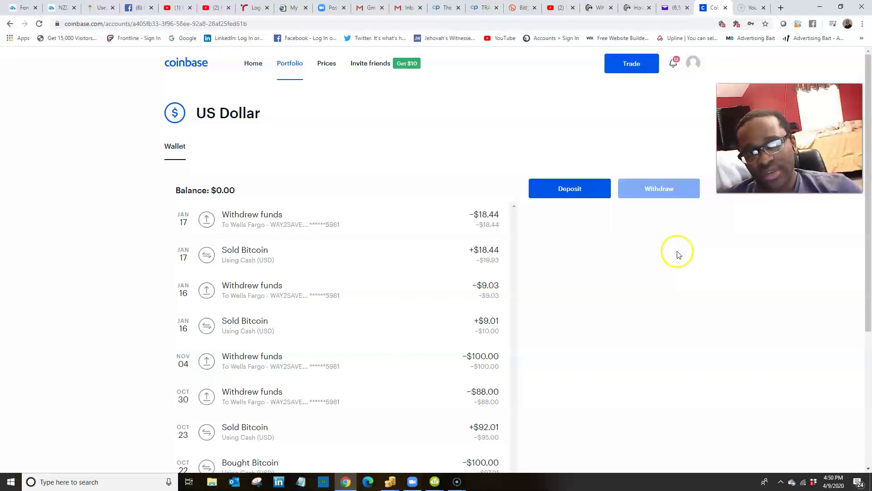